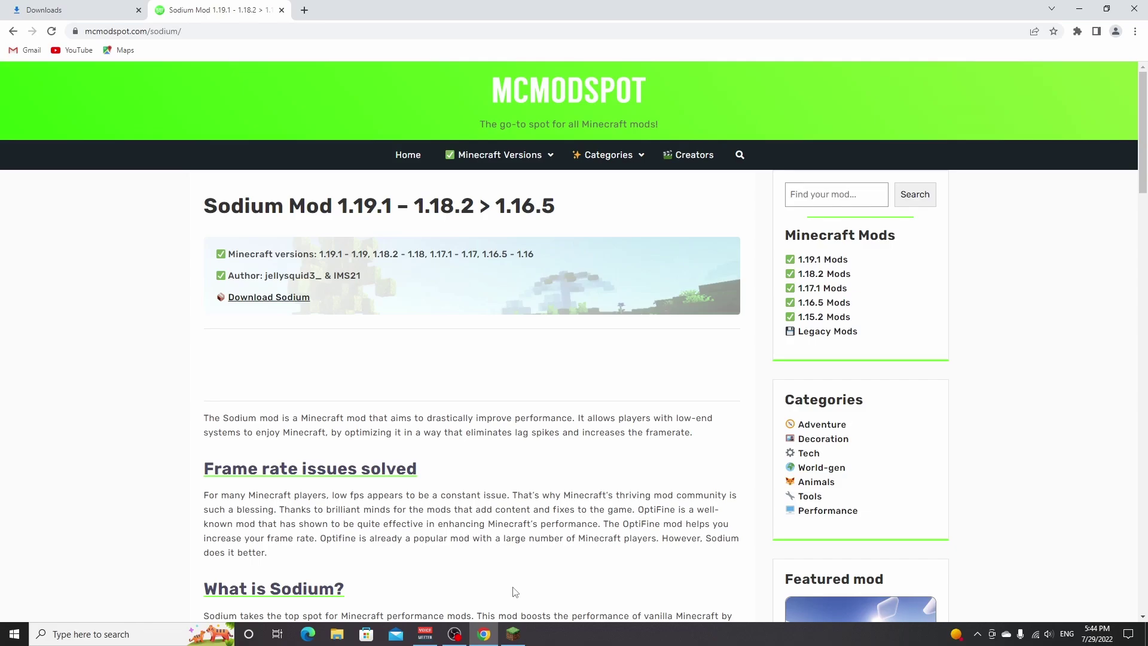
Launch Minecraft 1.19.1 (Latest release) to its title screen, then quit the game.
{"action": "left_click", "coordinate": [512, 634]}
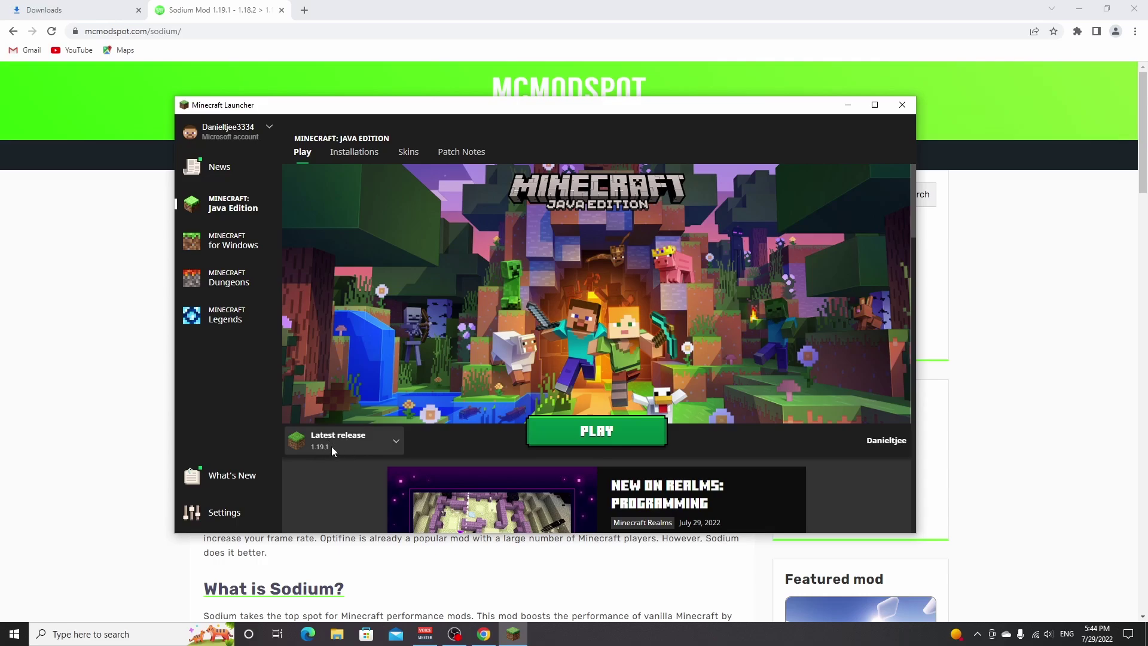
{"action": "left_click", "coordinate": [597, 433]}
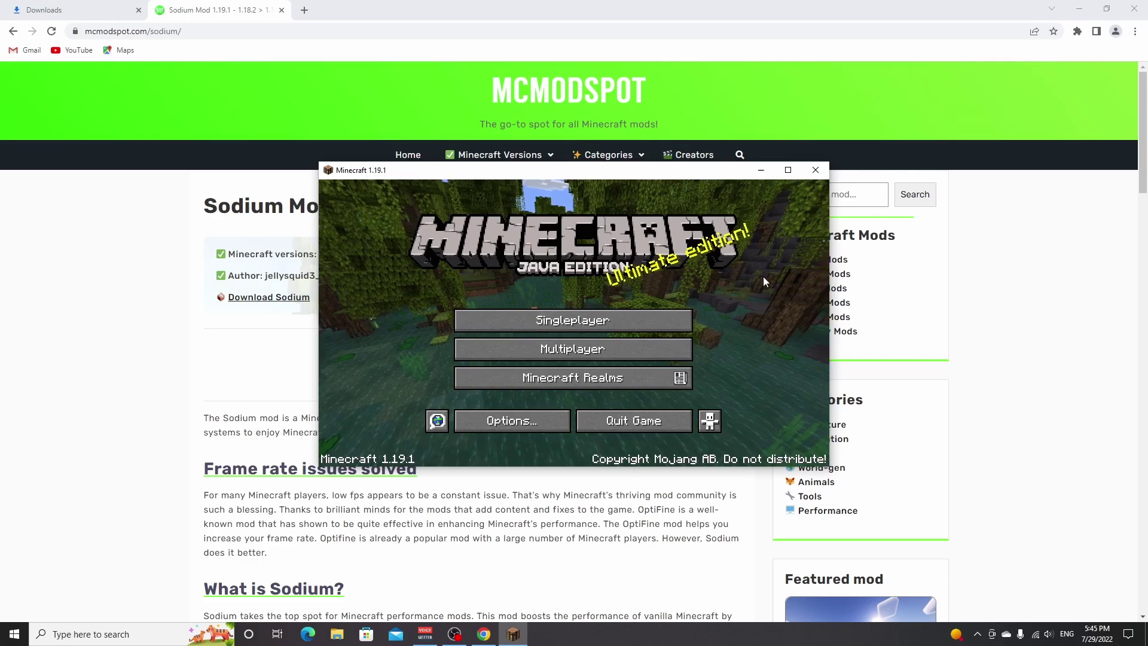
{"action": "left_click", "coordinate": [632, 423]}
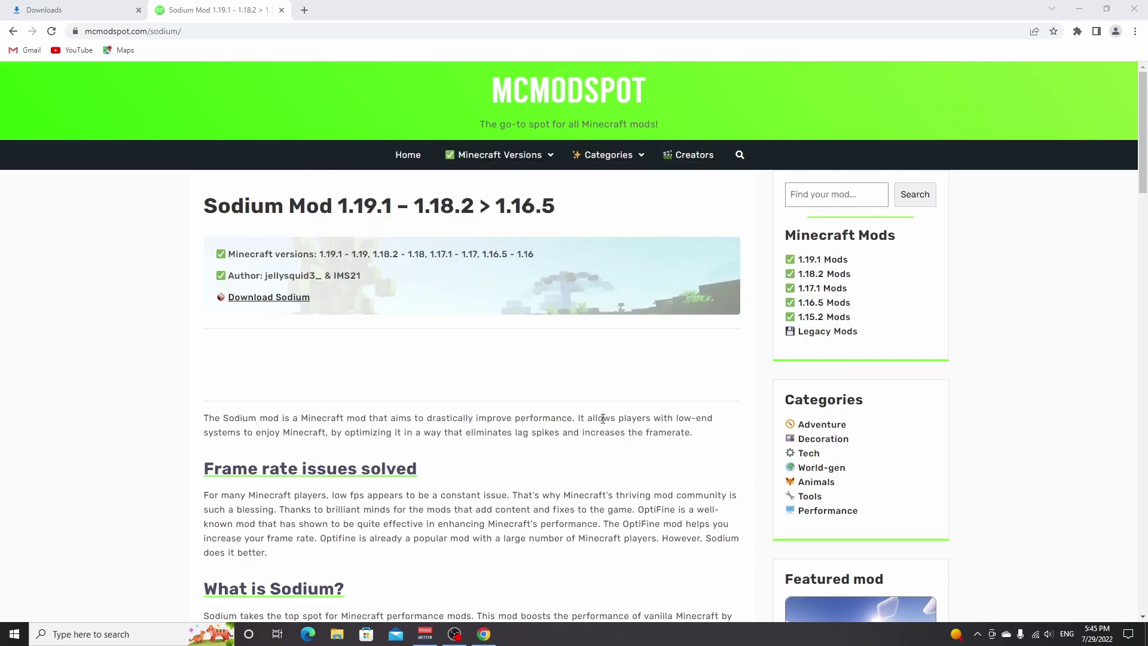
Open the 'here' Fabric install link from the How to install Sodium section in a new tab.
{"action": "scroll", "coordinate": [603, 419], "scroll_direction": "down", "scroll_amount": 2}
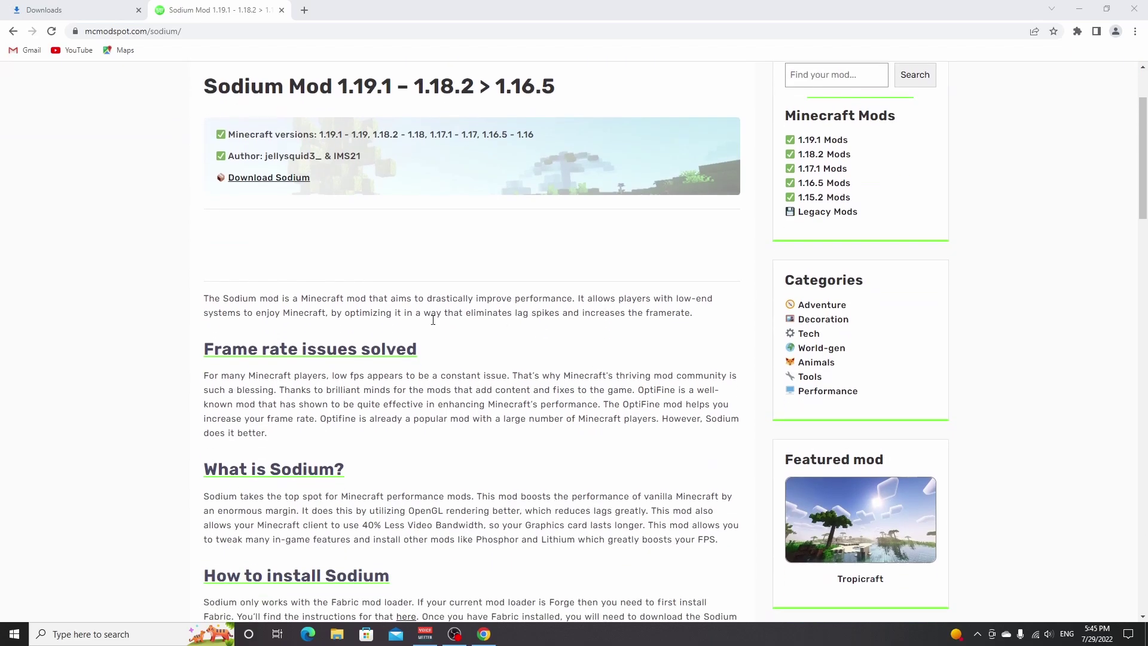
{"action": "scroll", "coordinate": [500, 371], "scroll_direction": "down", "scroll_amount": 6}
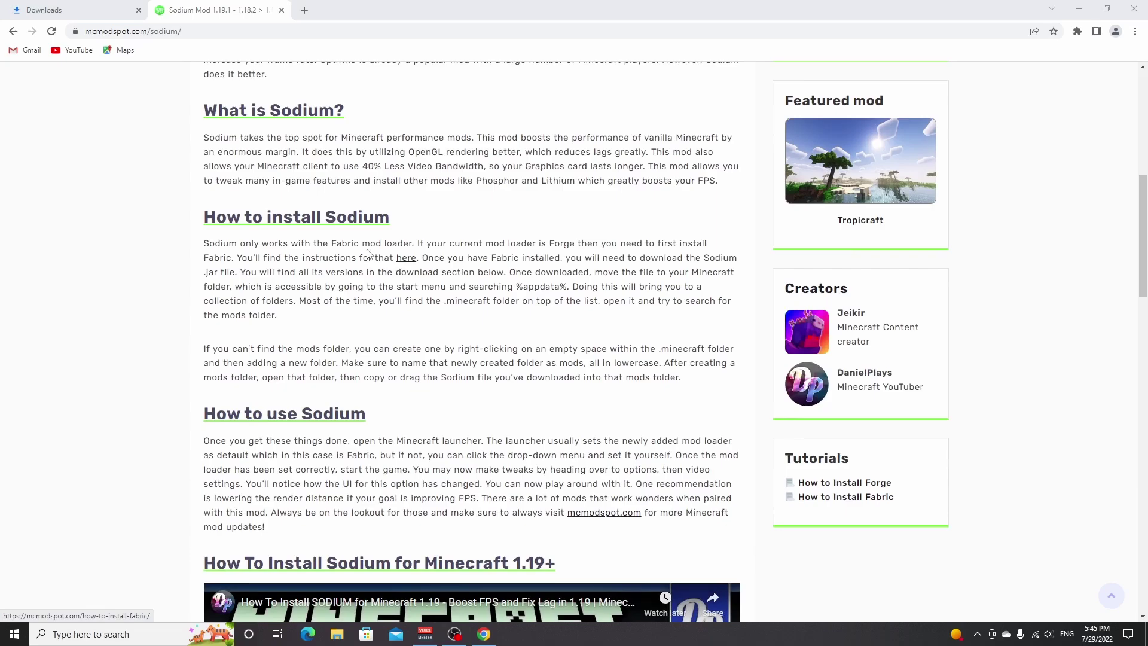
{"action": "left_click_drag", "start_coordinate": [238, 258], "coordinate": [416, 259]}
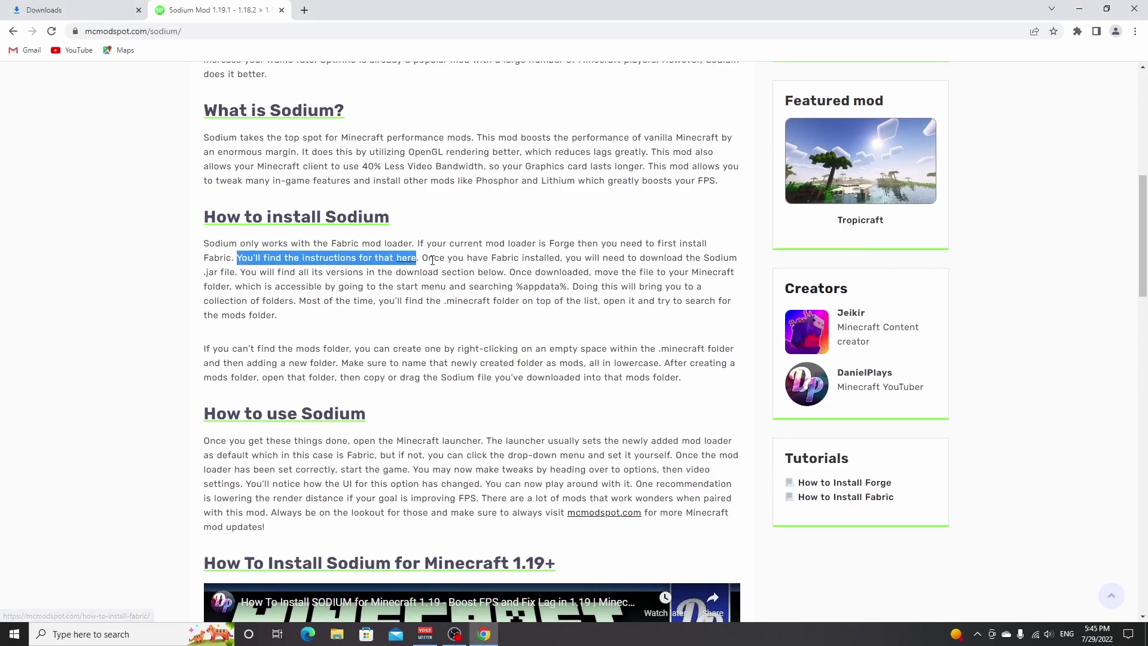
{"action": "right_click", "coordinate": [413, 263]}
{"action": "left_click", "coordinate": [461, 270]}
Switch to the How To Install Fabric guide tab and skim through it.
{"action": "left_click", "coordinate": [359, 10]}
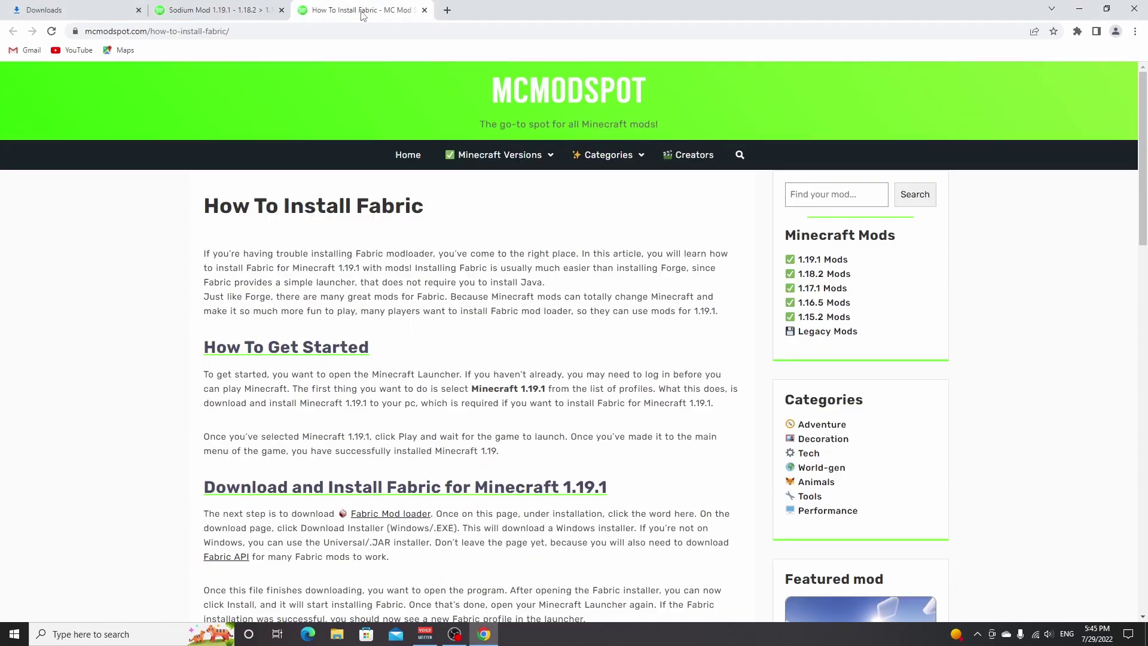
{"action": "mouse_move", "coordinate": [628, 243]}
{"action": "scroll", "coordinate": [461, 245], "scroll_direction": "down", "scroll_amount": 2}
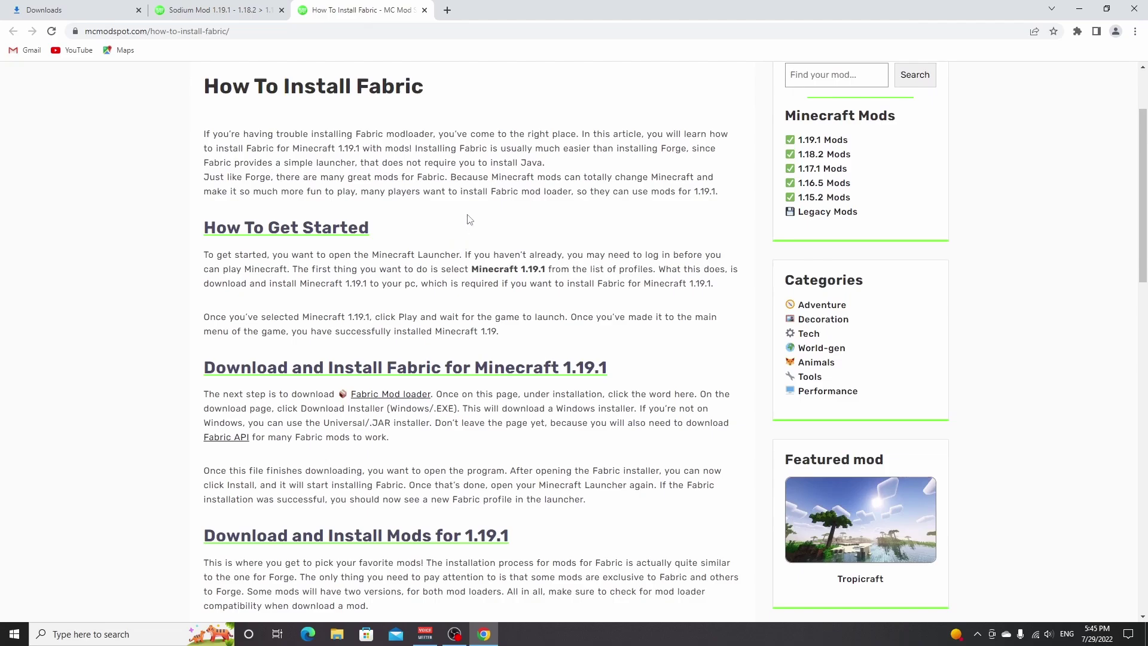
{"action": "scroll", "coordinate": [469, 220], "scroll_direction": "down", "scroll_amount": 2}
{"action": "scroll", "coordinate": [419, 245], "scroll_direction": "up", "scroll_amount": 2}
Follow the Fabric Mod loader link to its installer page and download Fabric installer 0.11.0 for Windows.
{"action": "left_click", "coordinate": [390, 395]}
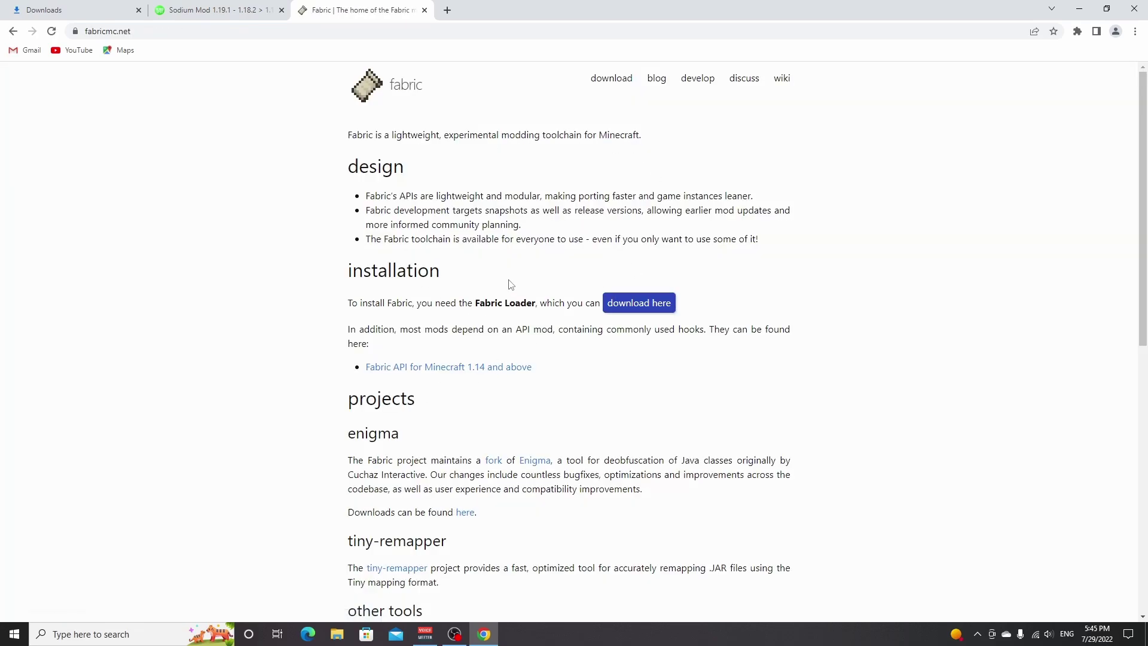
{"action": "left_click", "coordinate": [640, 303]}
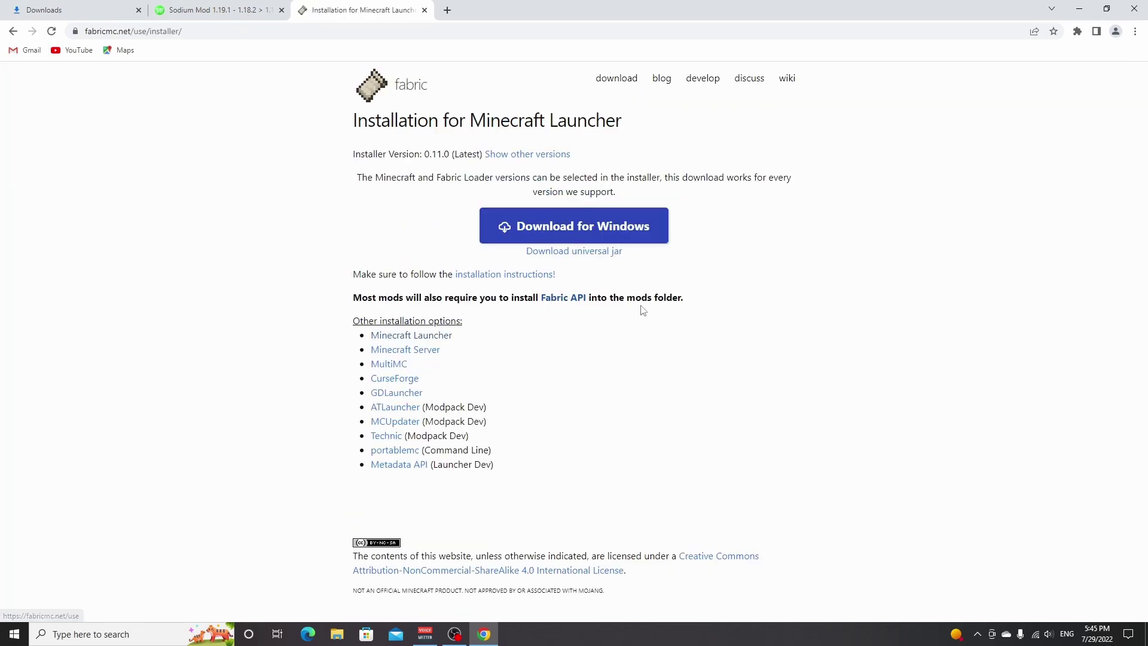
{"action": "left_click", "coordinate": [579, 231]}
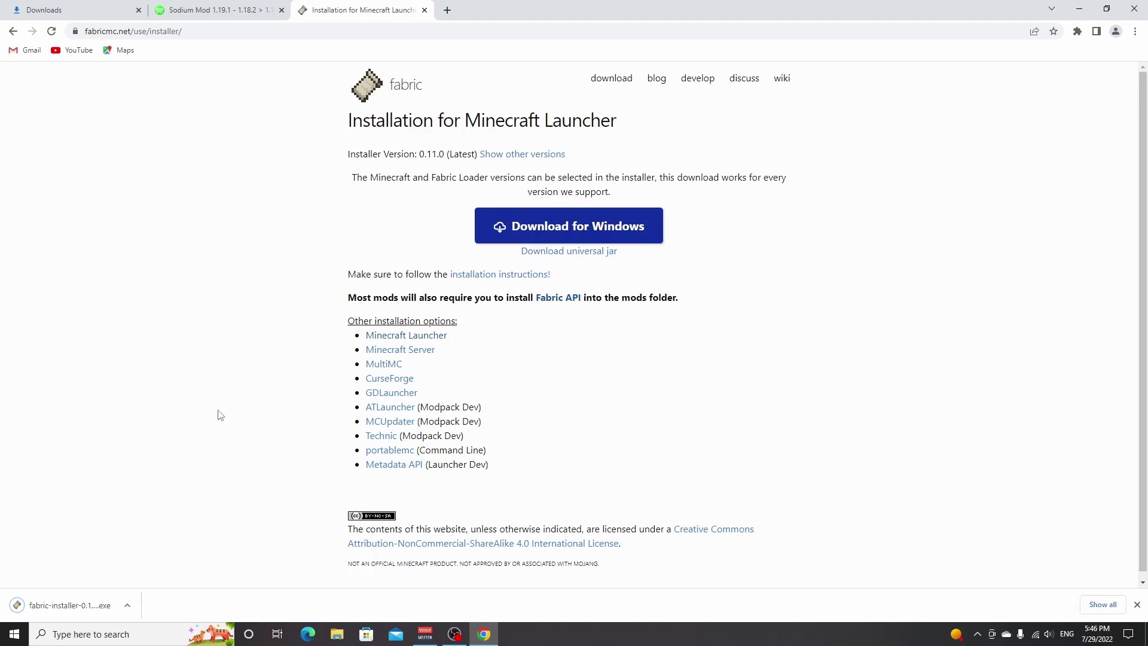
Run the Fabric installer and install Loader 0.14.8 for Minecraft 1.19.1, creating a launcher profile.
{"action": "left_click", "coordinate": [67, 605]}
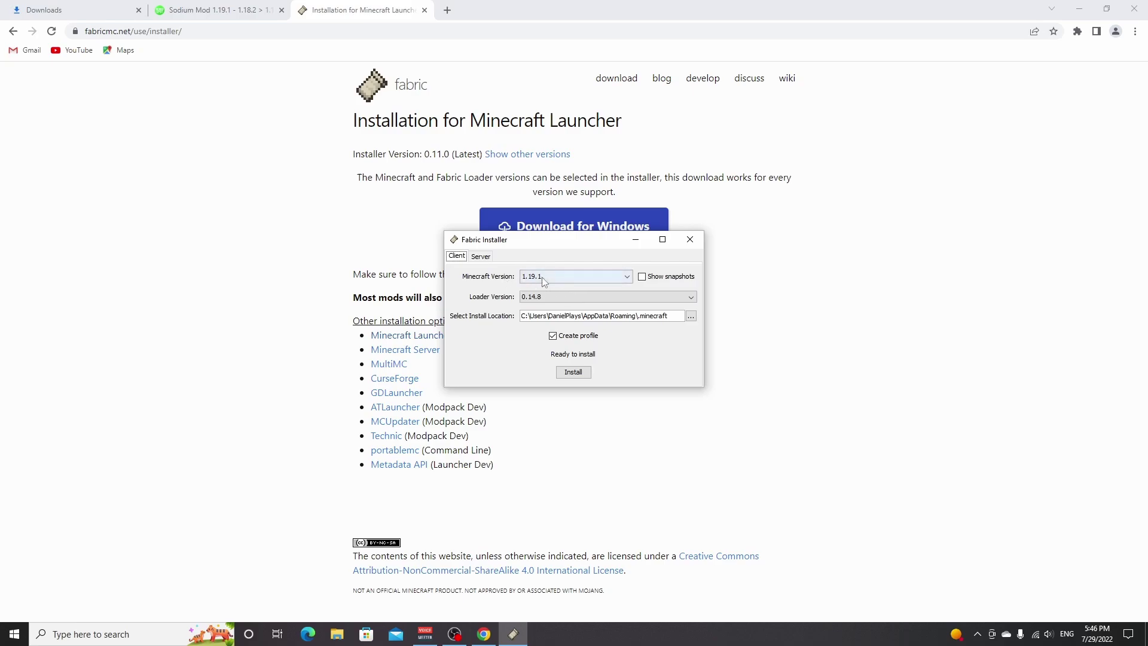
{"action": "left_click", "coordinate": [628, 278]}
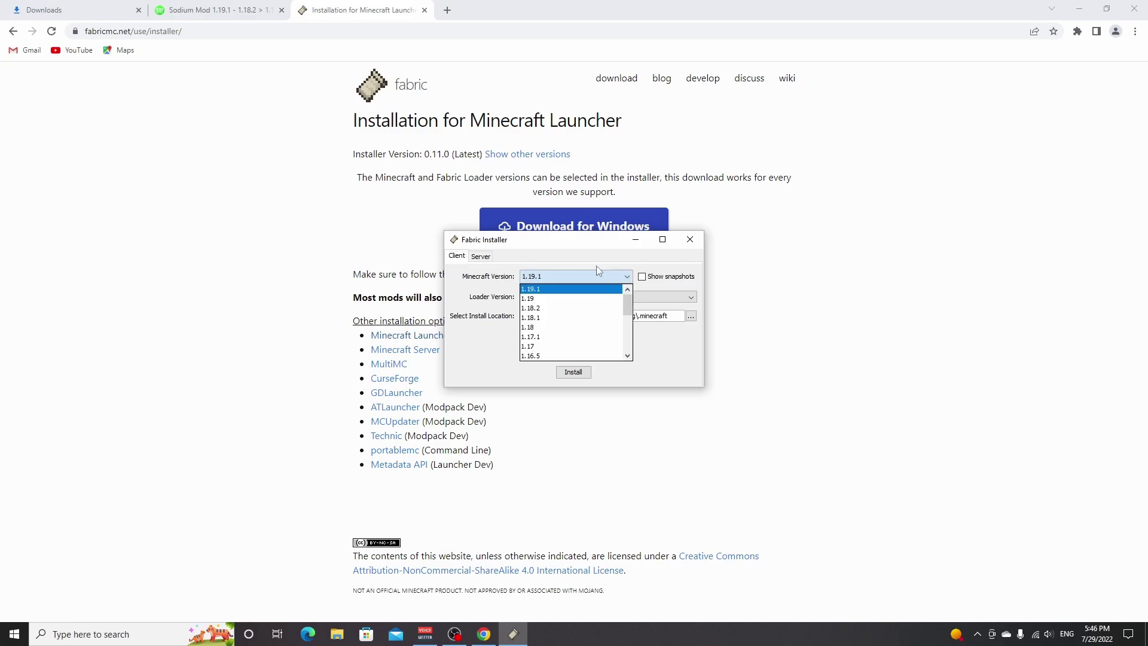
{"action": "left_click", "coordinate": [543, 292]}
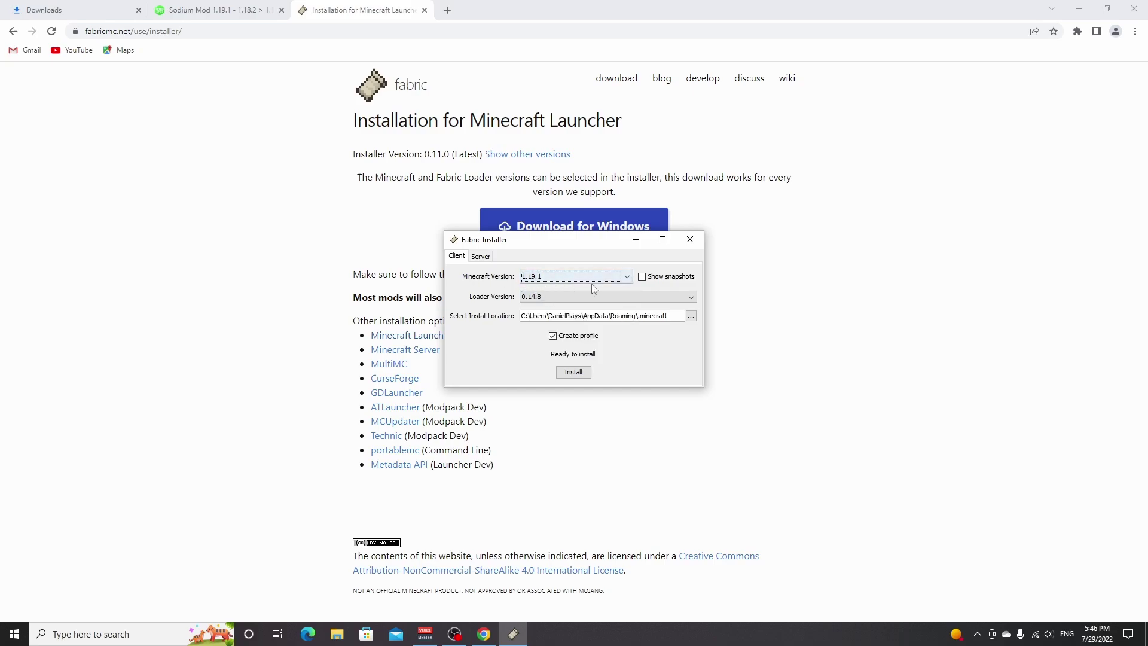
{"action": "left_click", "coordinate": [573, 372]}
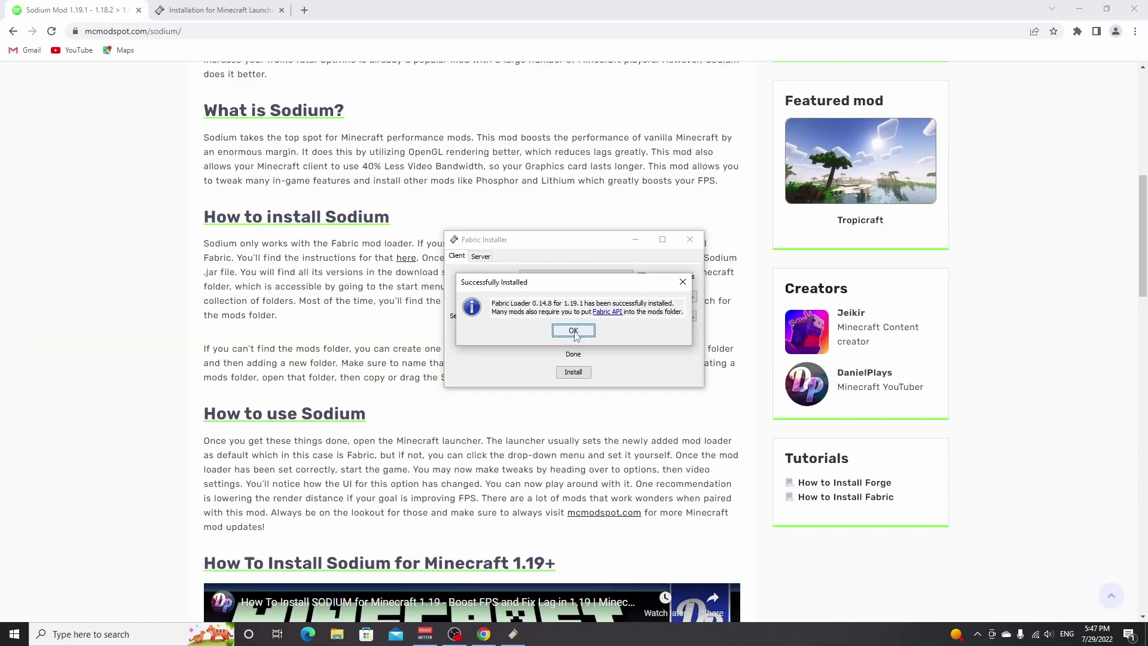
{"action": "left_click", "coordinate": [573, 331]}
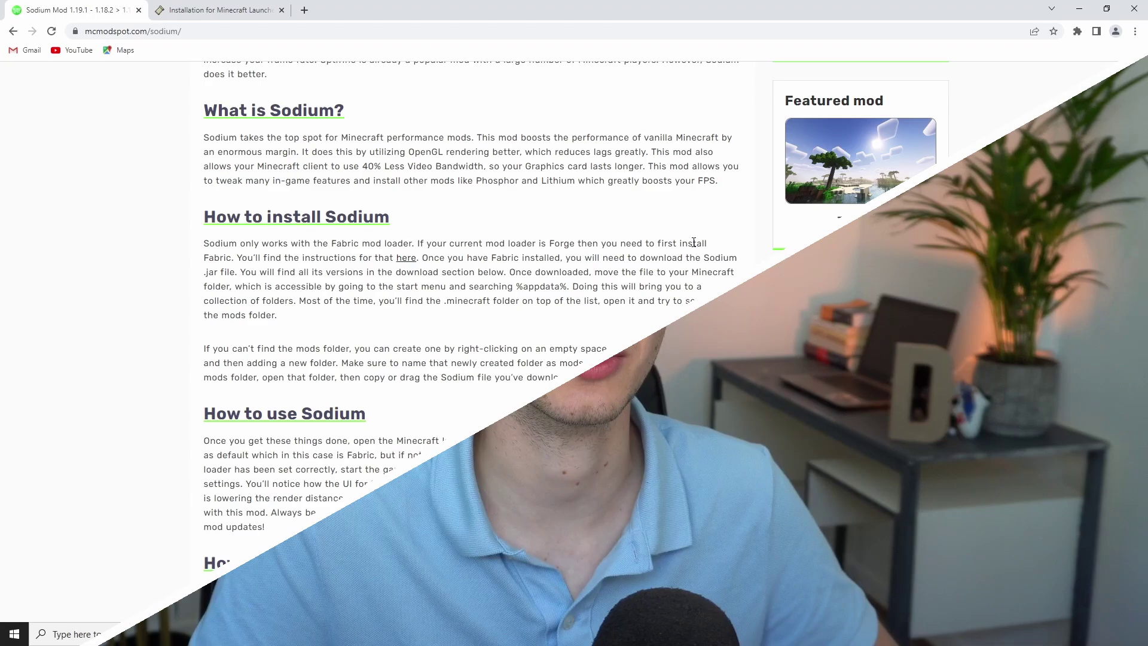
Follow the 'Download Sodium 1.19.1 / 1.19' link and download the Sodium Fabric jar from CurseForge.
{"action": "scroll", "coordinate": [678, 260], "scroll_direction": "up", "scroll_amount": 8}
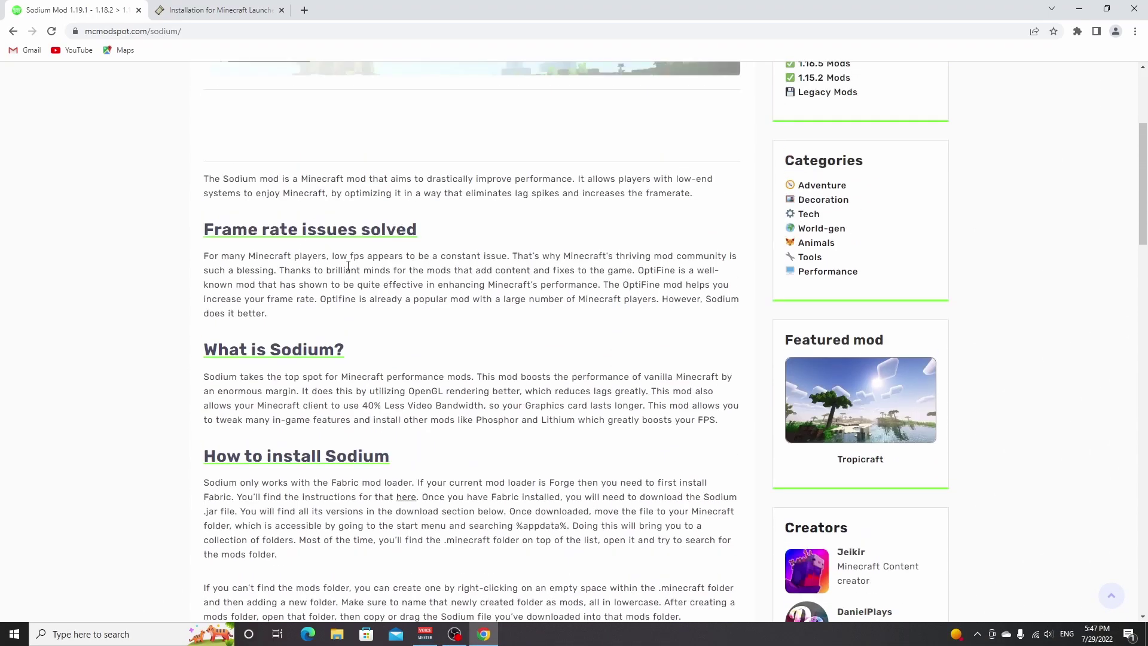
{"action": "left_click", "coordinate": [234, 299]}
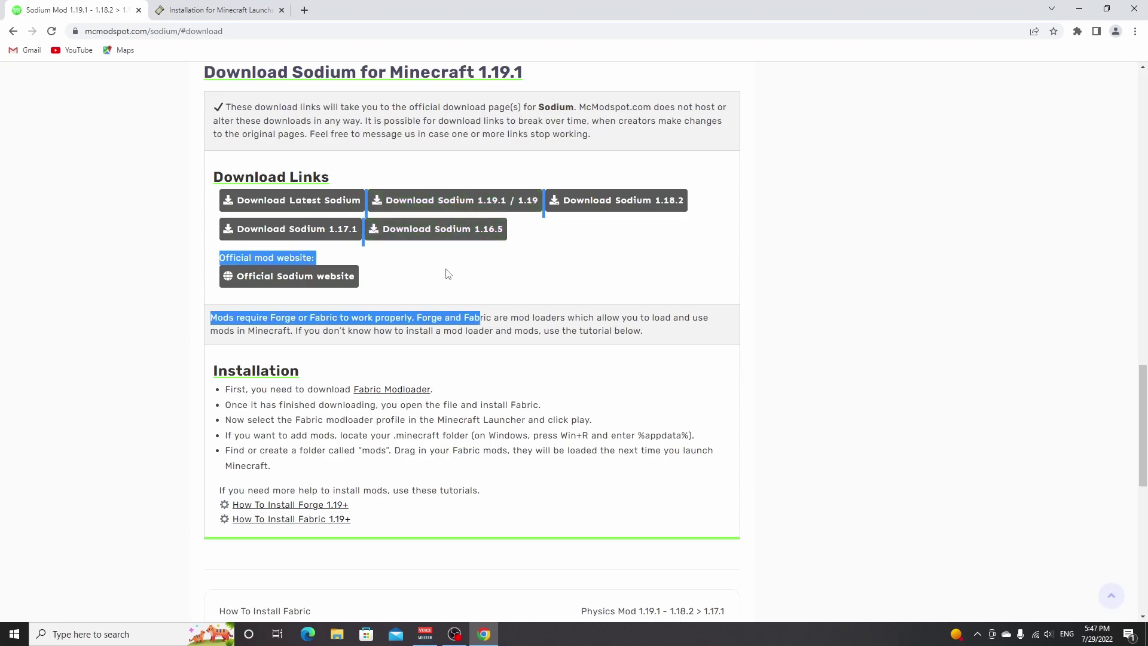
{"action": "left_click", "coordinate": [459, 205]}
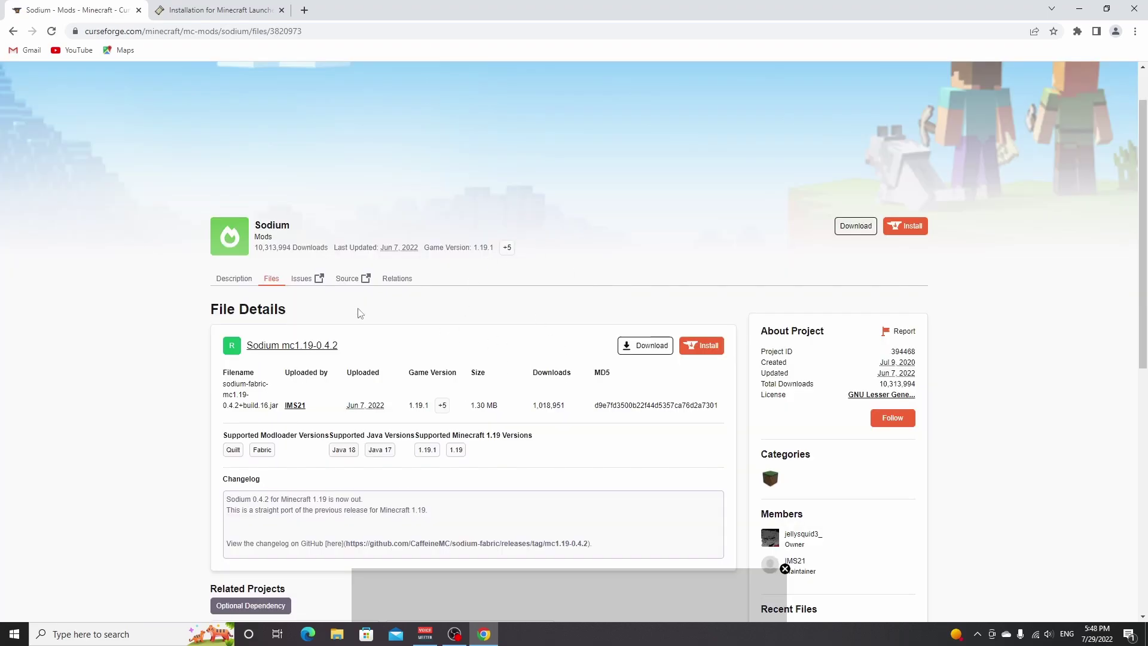
{"action": "left_click", "coordinate": [645, 349]}
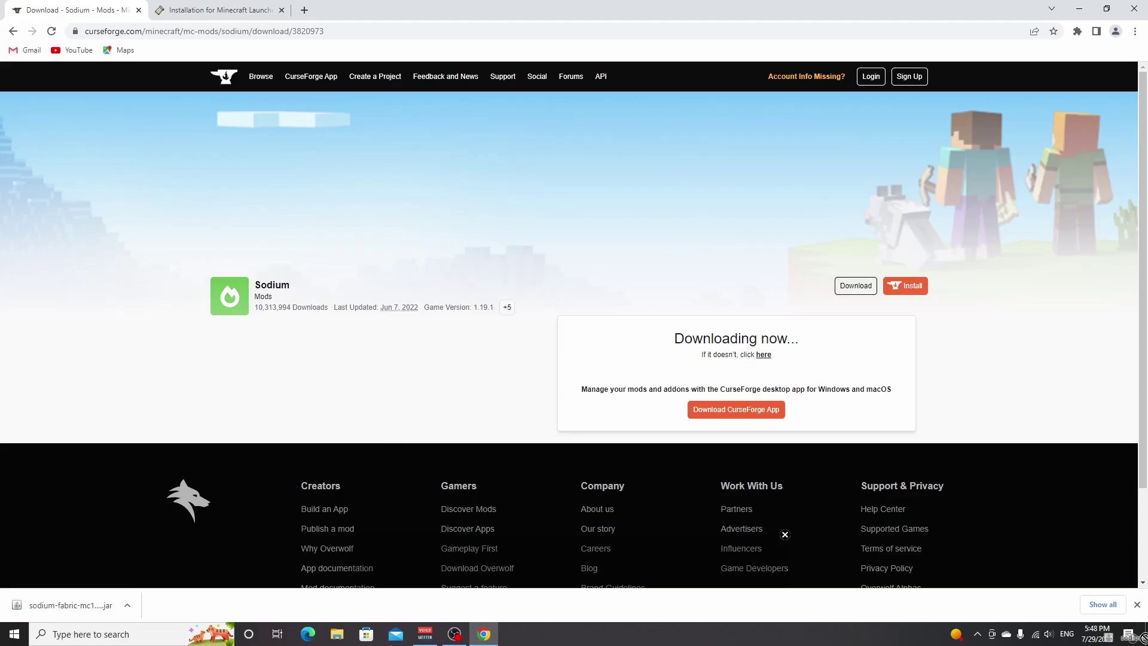
Drag the downloaded Sodium jar onto the desktop and bring up the Run prompt with %appdata%.
{"action": "left_click_drag", "start_coordinate": [1143, 637], "coordinate": [486, 263]}
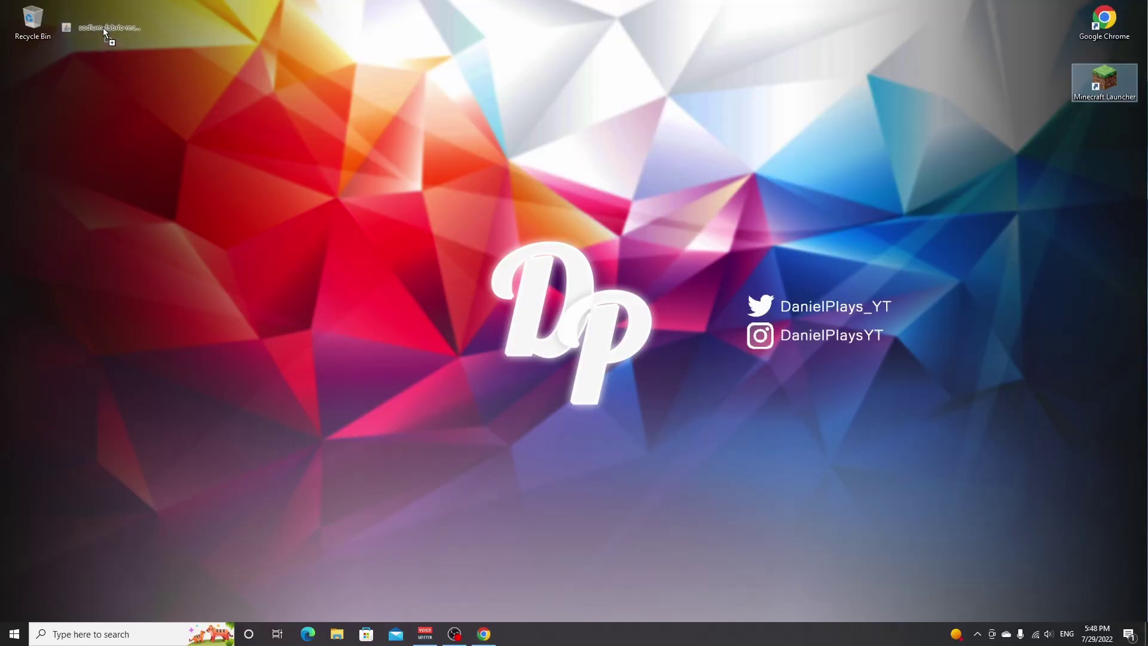
{"action": "left_click_drag", "start_coordinate": [103, 28], "coordinate": [102, 28]}
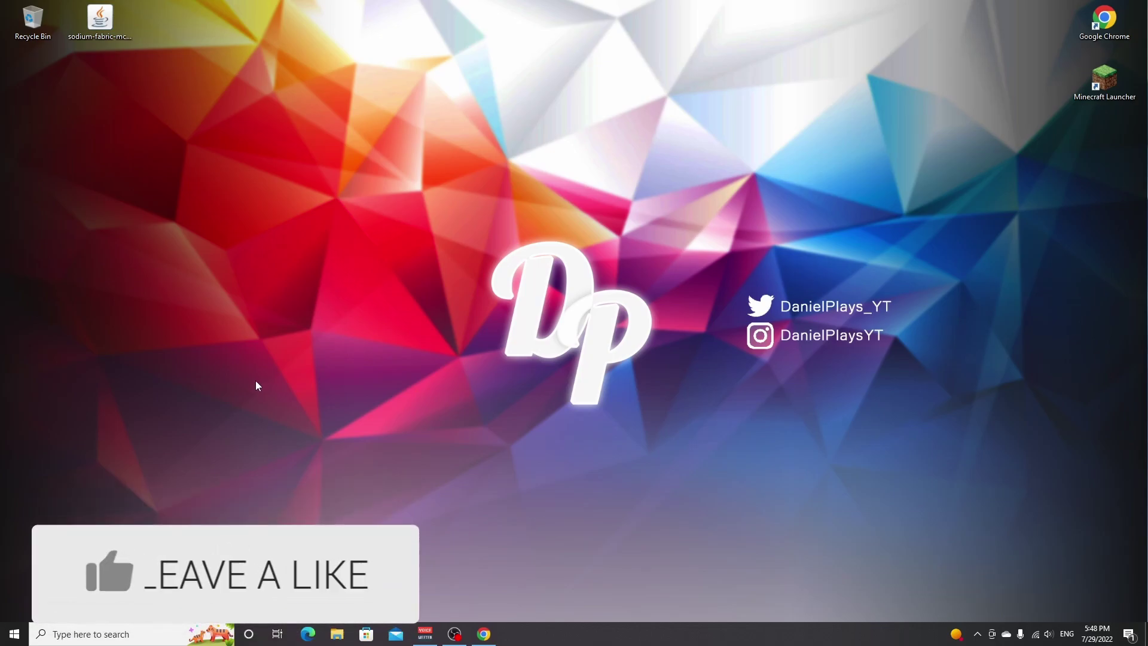
{"action": "key", "text": "super+r"}
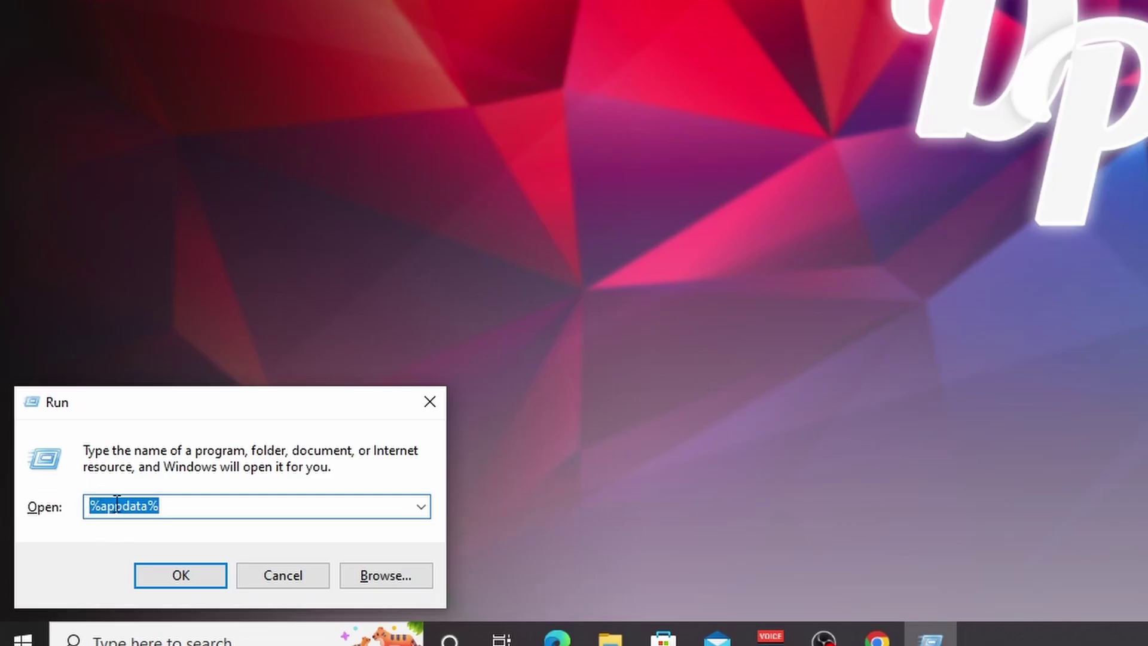
Open %appdata%\.minecraft, create a folder named 'mods', and move the Sodium jar into it.
{"action": "left_click", "coordinate": [184, 577]}
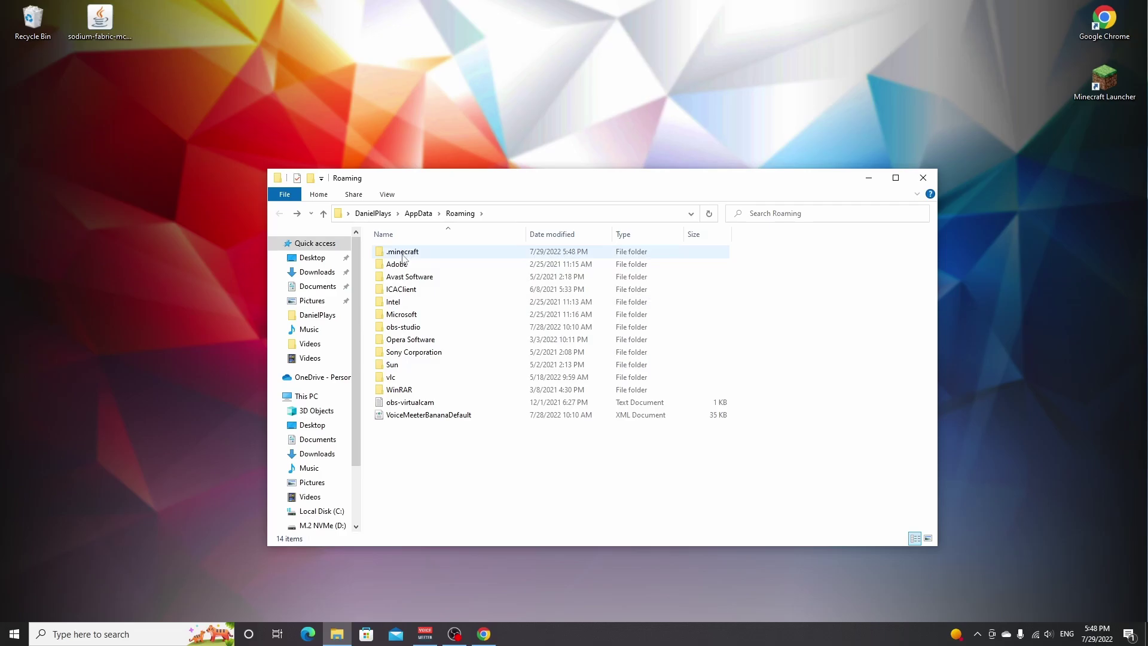
{"action": "double_click", "coordinate": [401, 252]}
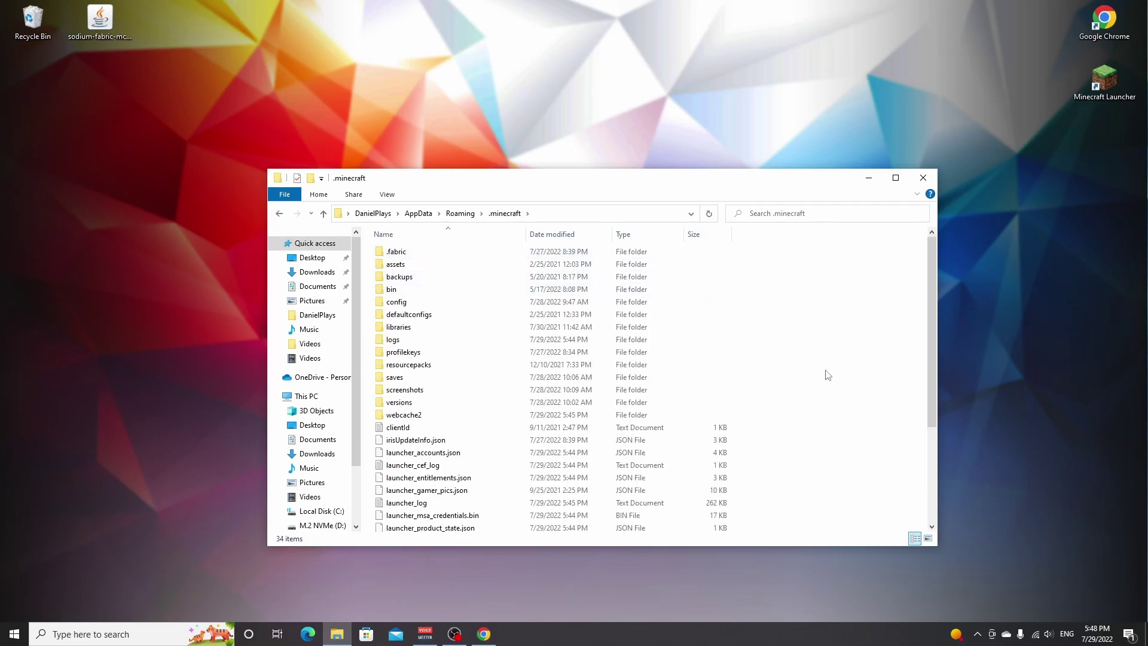
{"action": "right_click", "coordinate": [767, 336]}
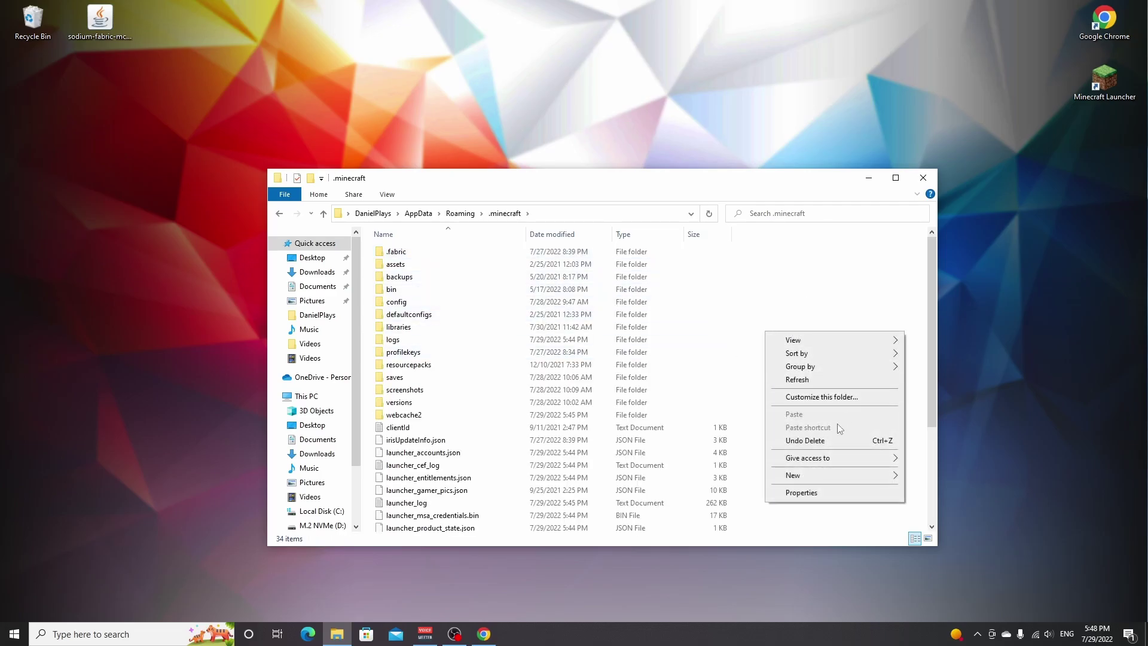
{"action": "mouse_move", "coordinate": [813, 473]}
{"action": "left_click", "coordinate": [921, 476]}
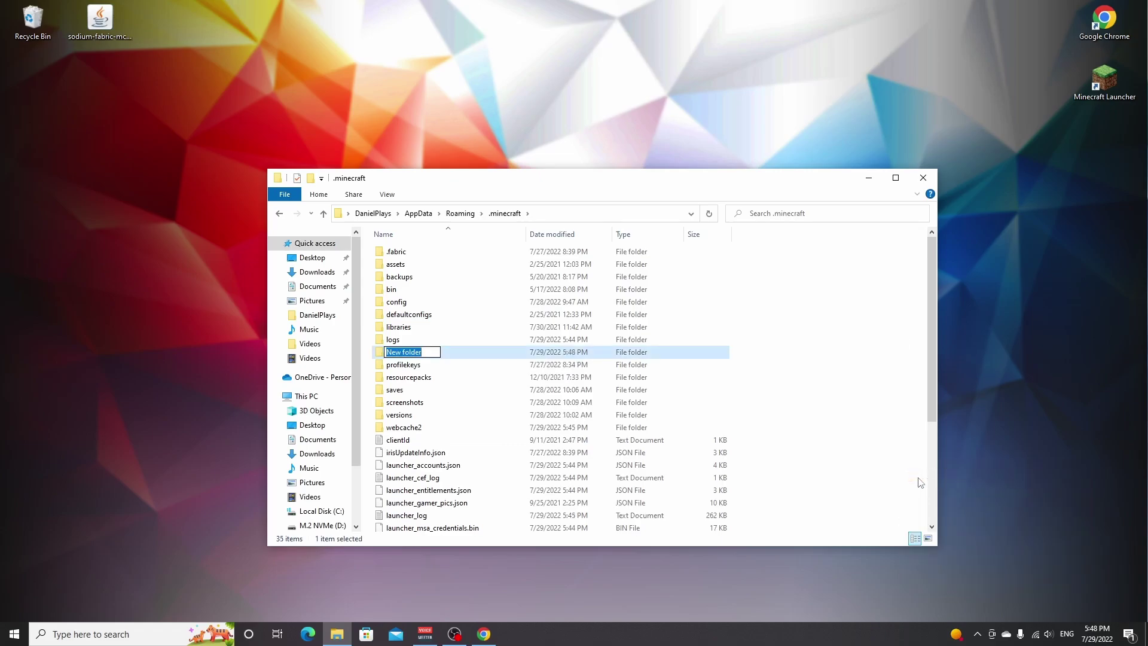
{"action": "type", "text": "mods"}
{"action": "key", "text": "Return"}
{"action": "key", "text": "Return"}
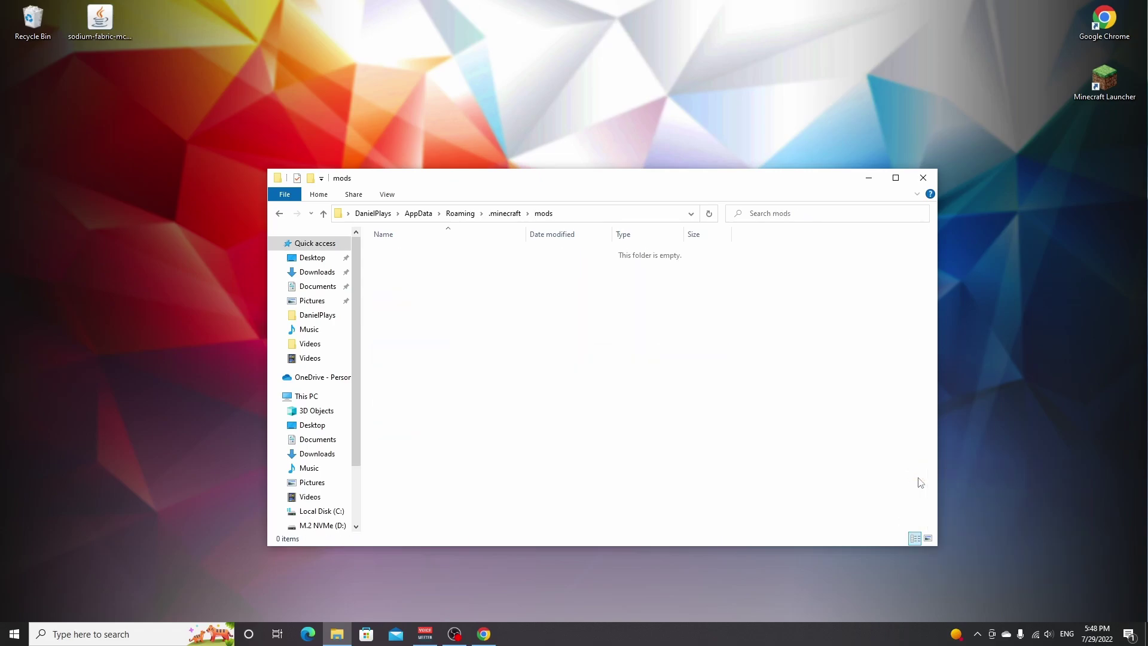
{"action": "left_click_drag", "start_coordinate": [100, 21], "coordinate": [443, 306]}
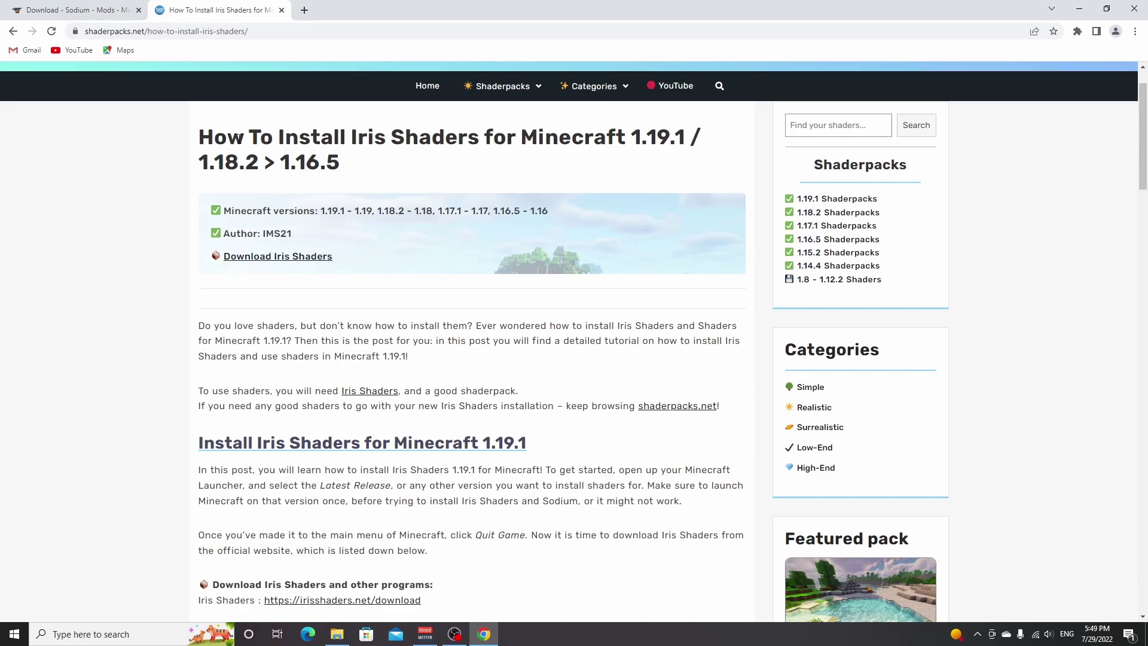
Scroll through the Iris Shaders install guide on Shaderpacks.net.
{"action": "scroll", "coordinate": [481, 144], "scroll_direction": "down", "scroll_amount": 9}
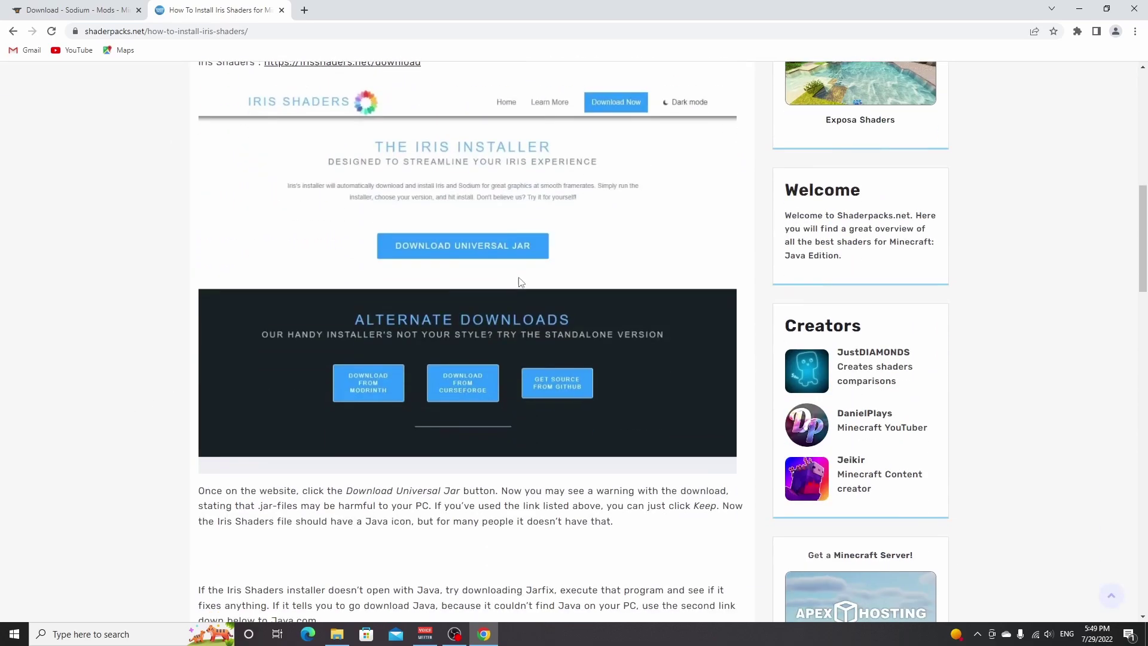
{"action": "scroll", "coordinate": [400, 223], "scroll_direction": "up", "scroll_amount": 2}
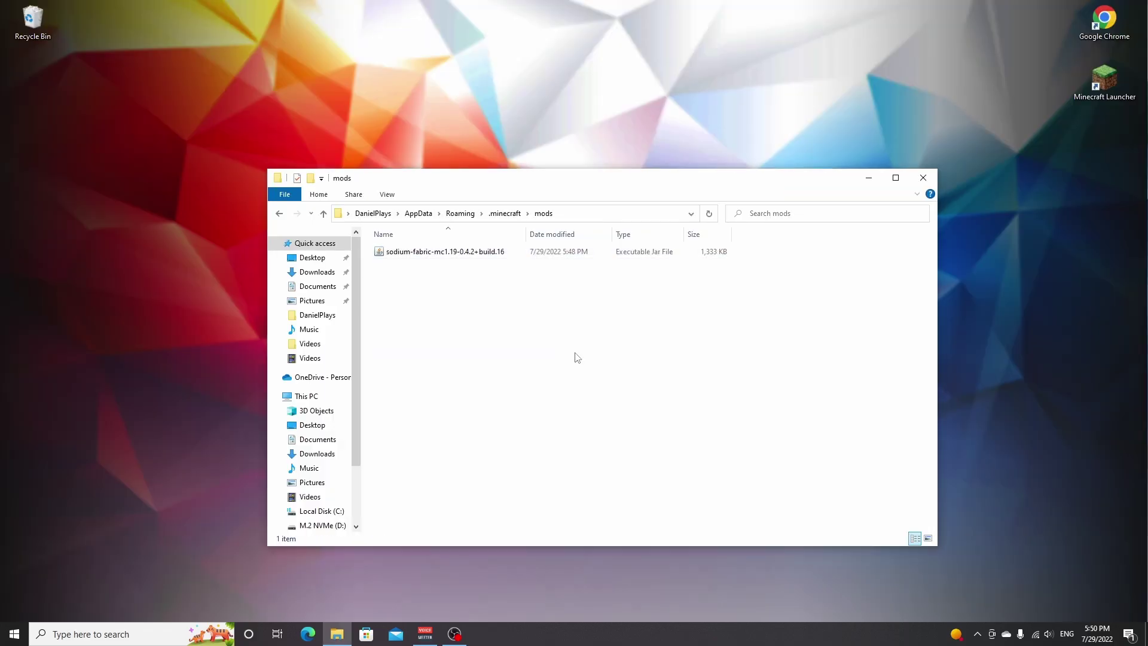
Close the mods folder and launch Minecraft with the fabric-loader-1.19.1 installation.
{"action": "left_click", "coordinate": [923, 178]}
{"action": "double_click", "coordinate": [1090, 94]}
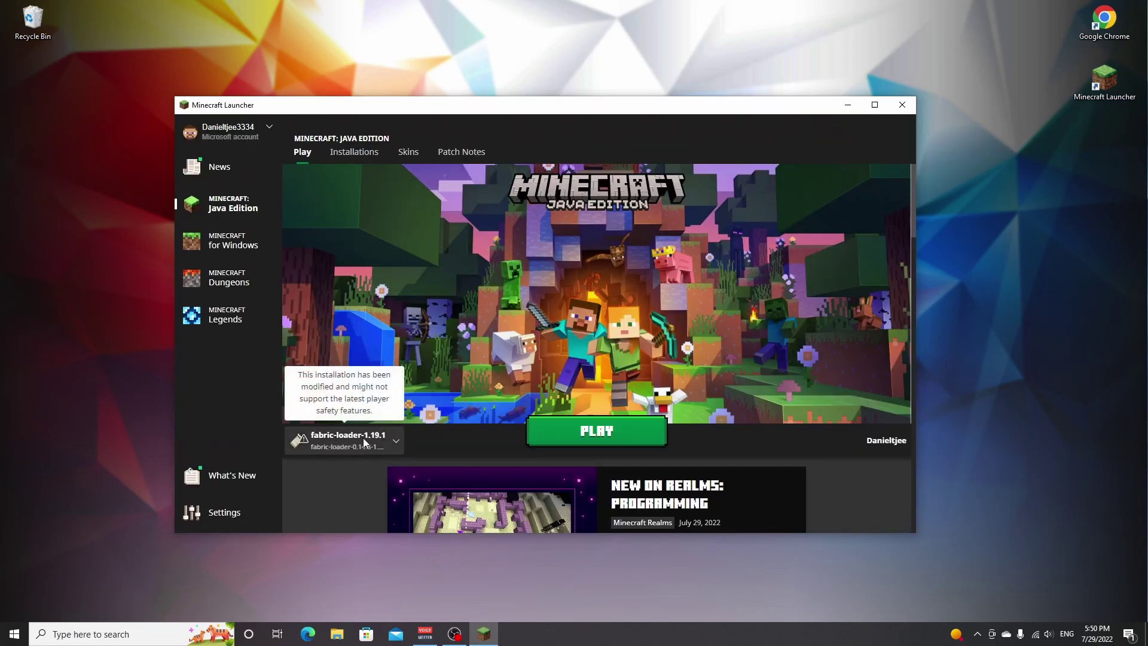
{"action": "left_click", "coordinate": [596, 435]}
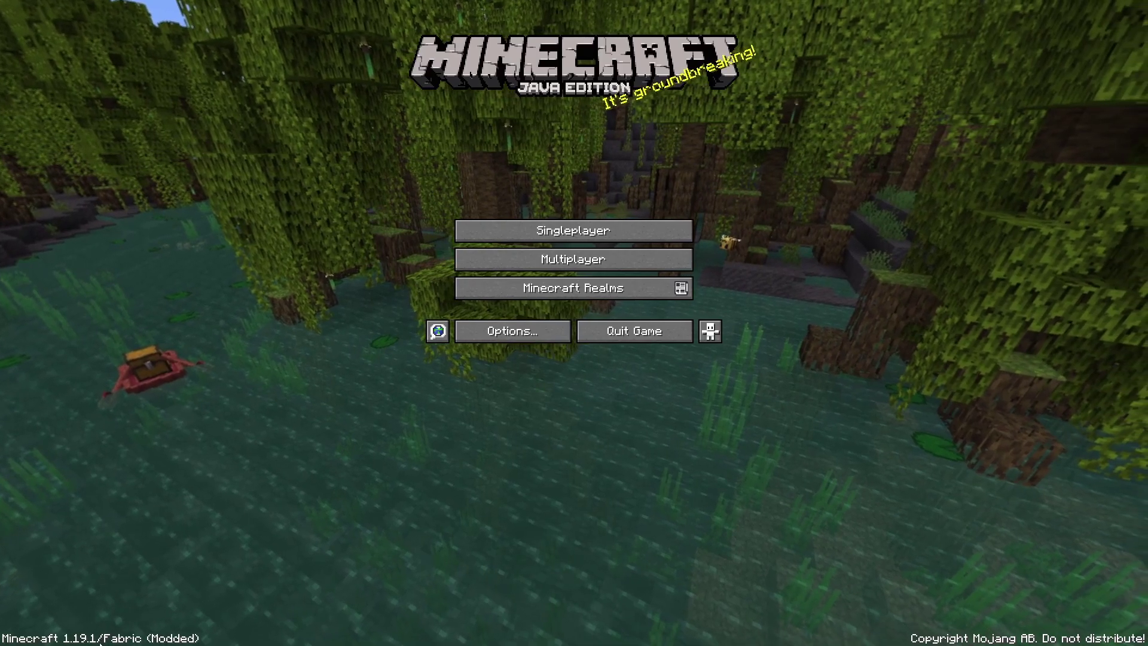
Go to Options > Video Settings and switch Sodium's settings to the Quality tab.
{"action": "left_click", "coordinate": [517, 332]}
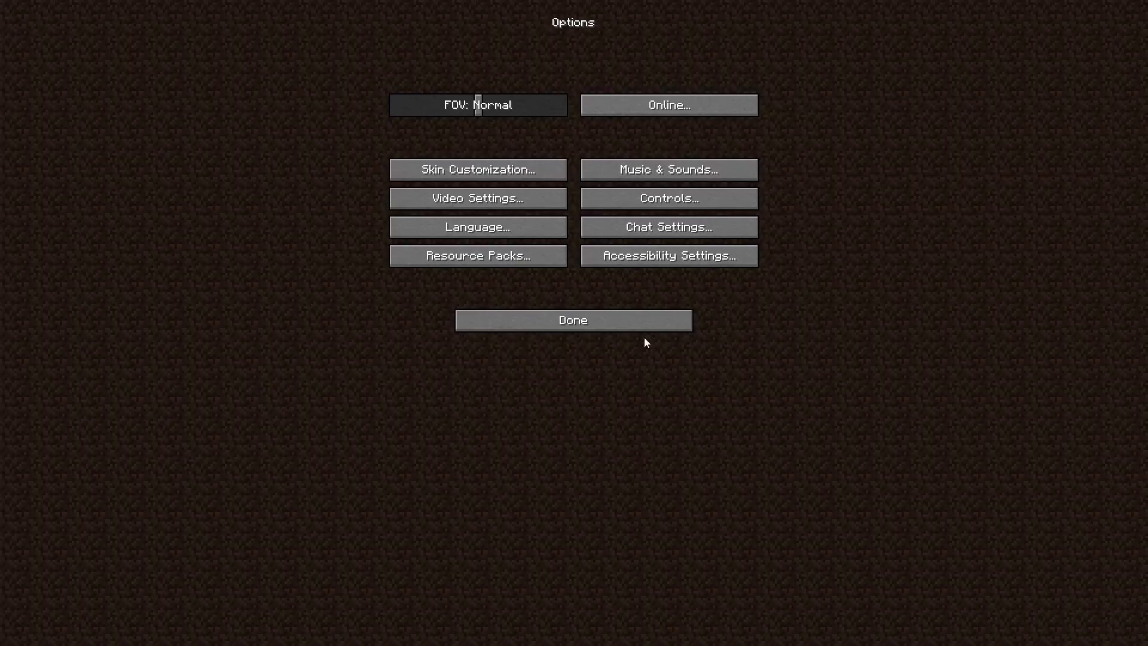
{"action": "left_click", "coordinate": [496, 199]}
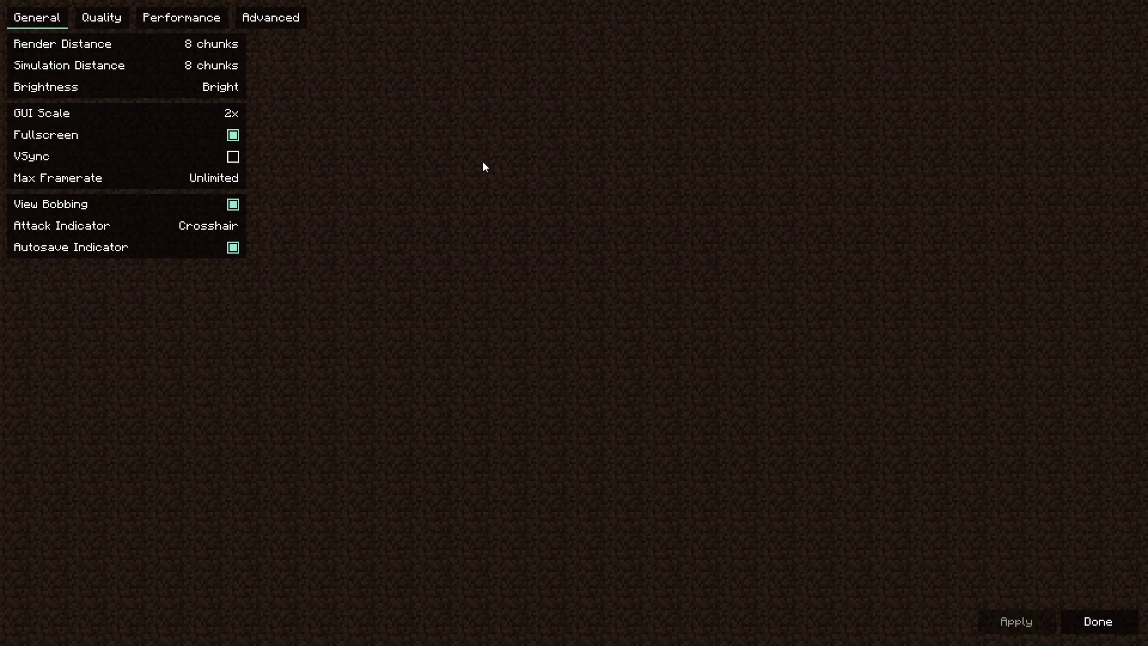
{"action": "left_click", "coordinate": [99, 19]}
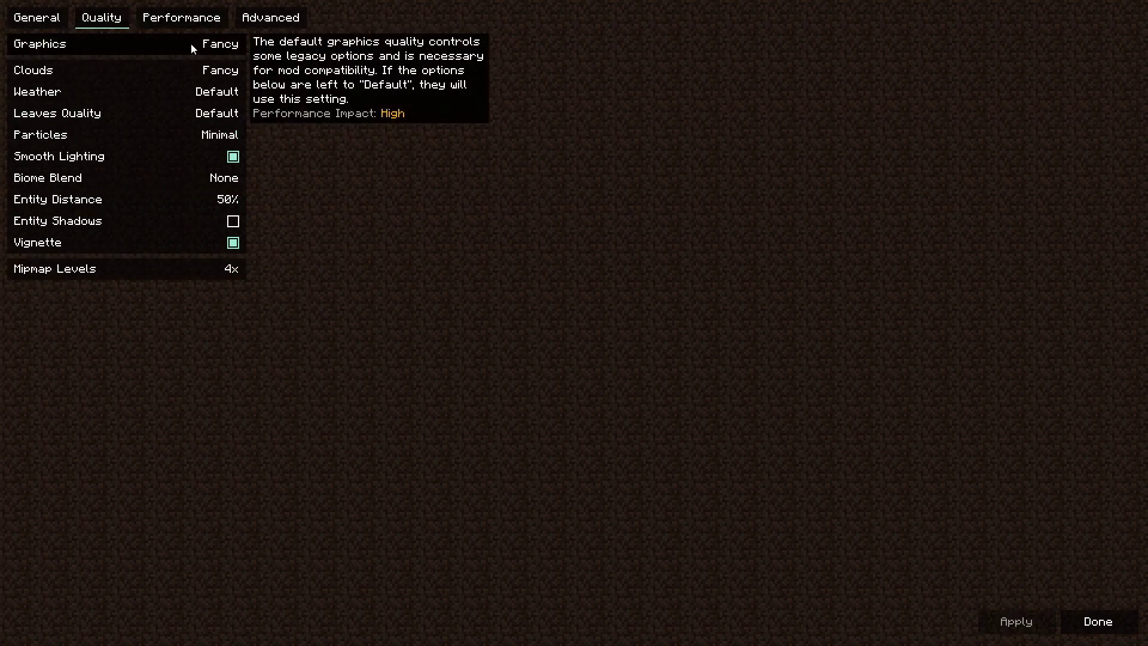